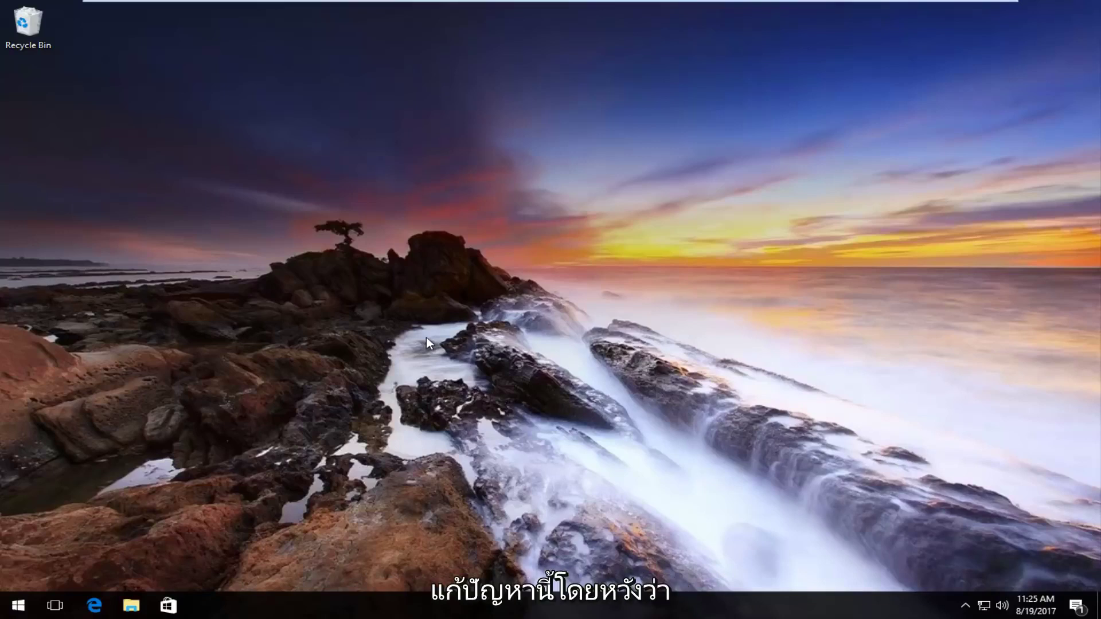
Step: Search Start for 'activate' and open the Activation page in Update & security settings
left_click(16, 606)
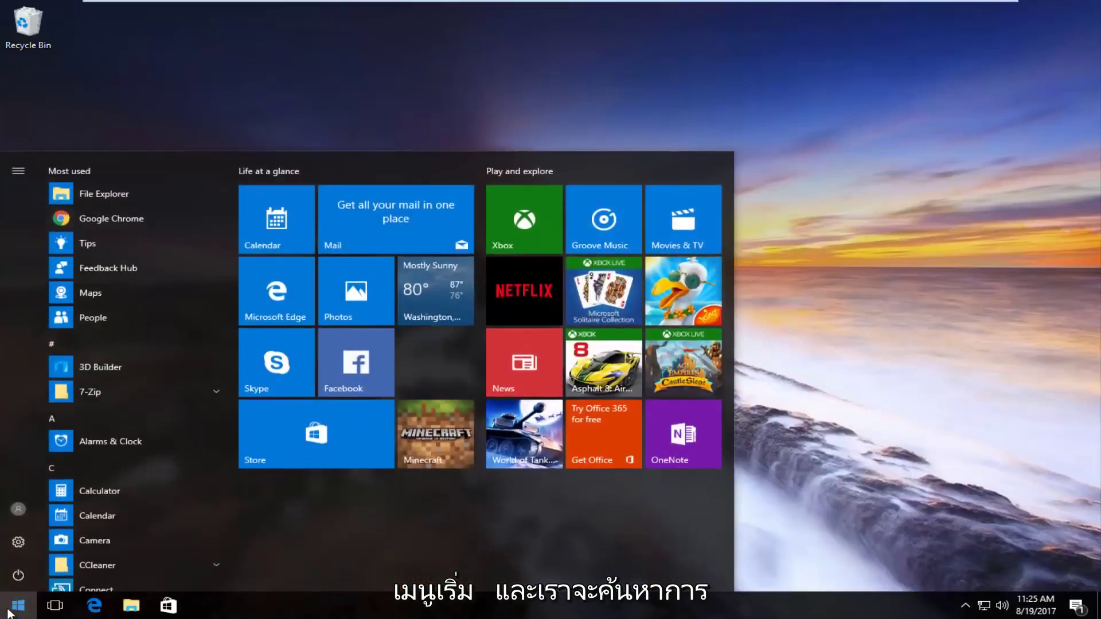
type("activate")
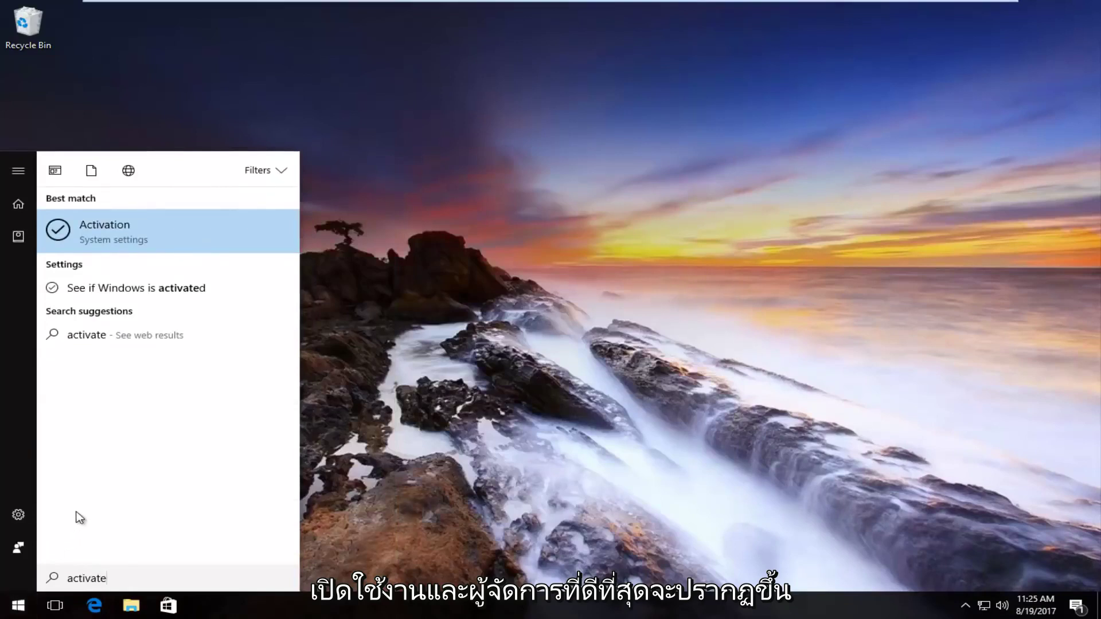
left_click(110, 229)
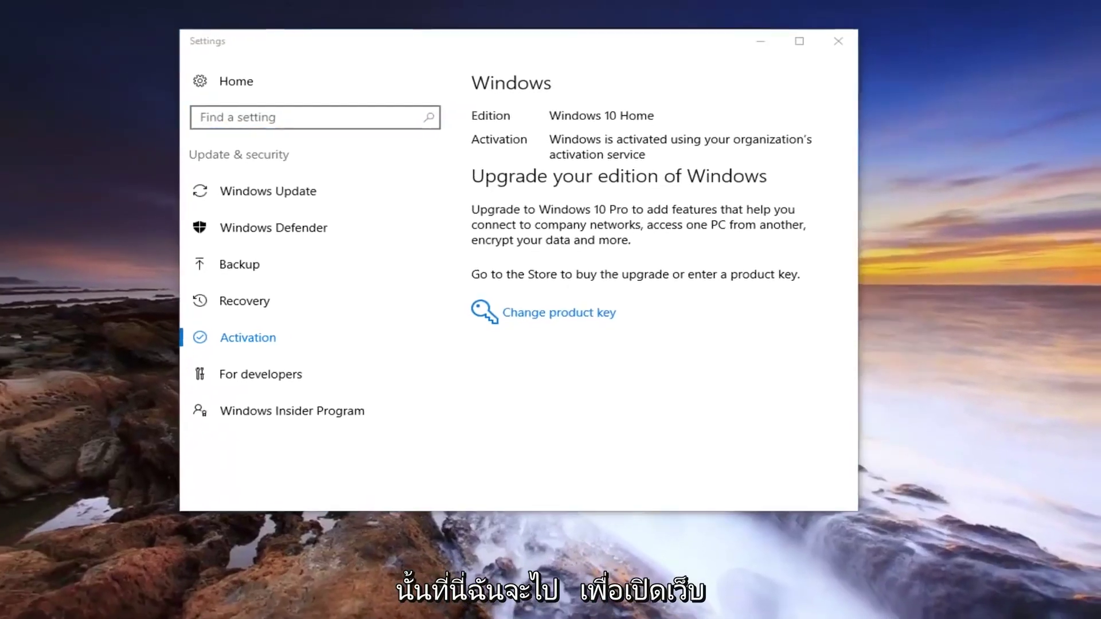
Step: Launch Chrome and search Google for 'troubleshoot windows 10 activation'
key("super")
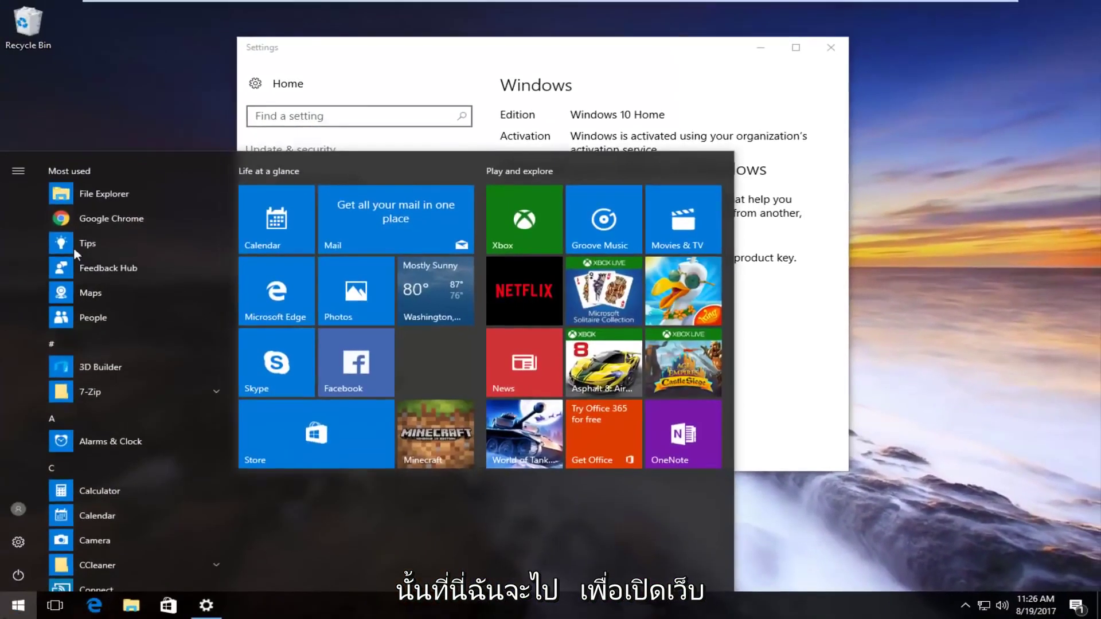
left_click(106, 212)
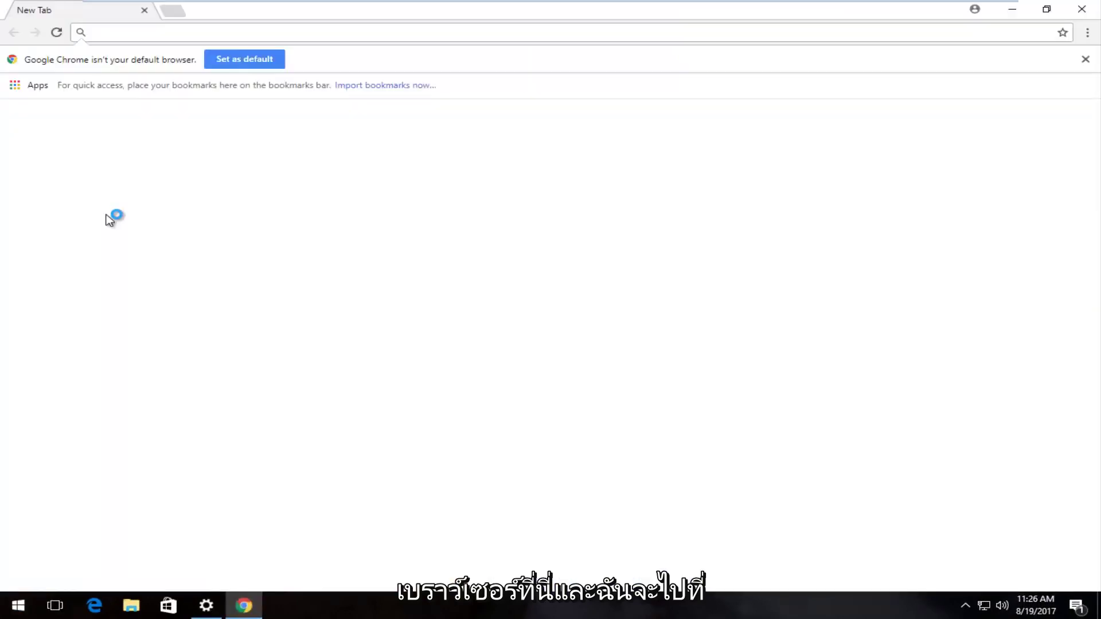
type("google.com")
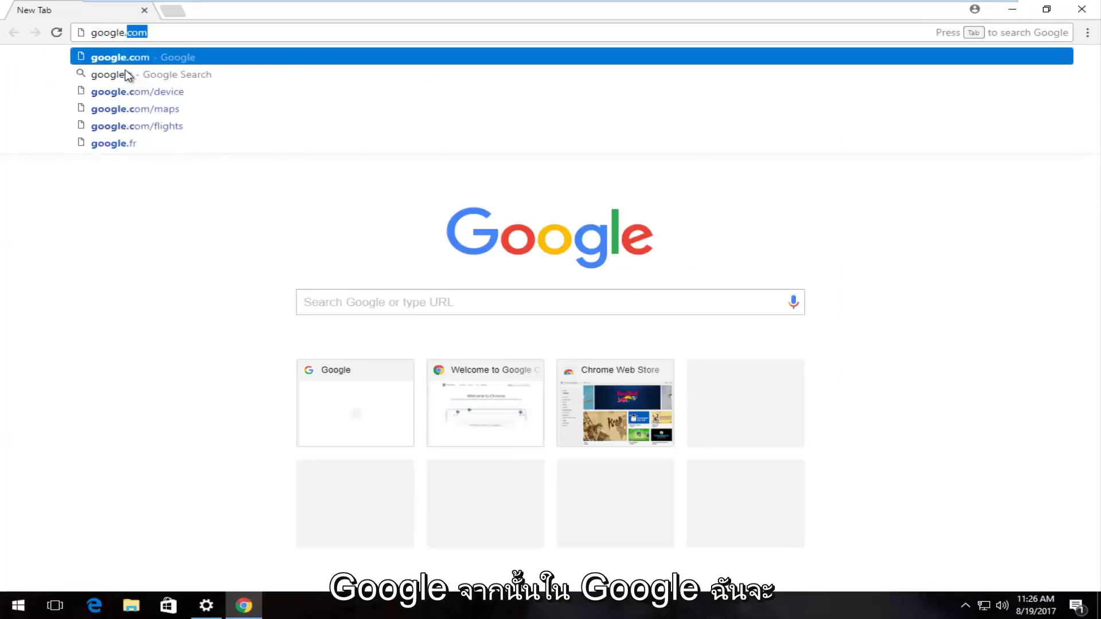
key("Return")
type("t")
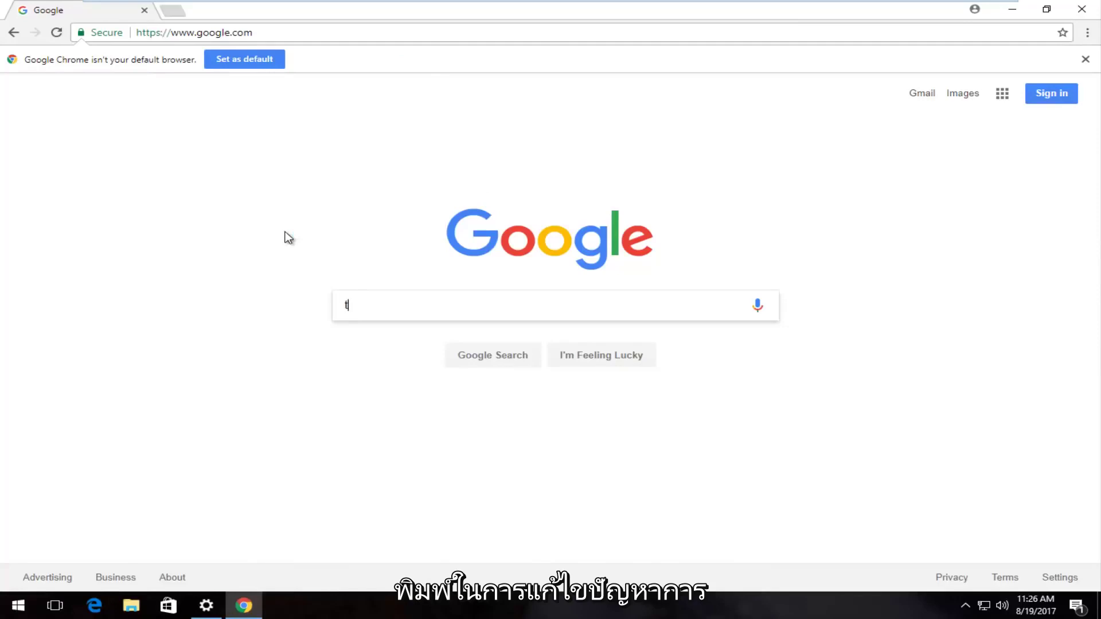
type("roubleshoot wind")
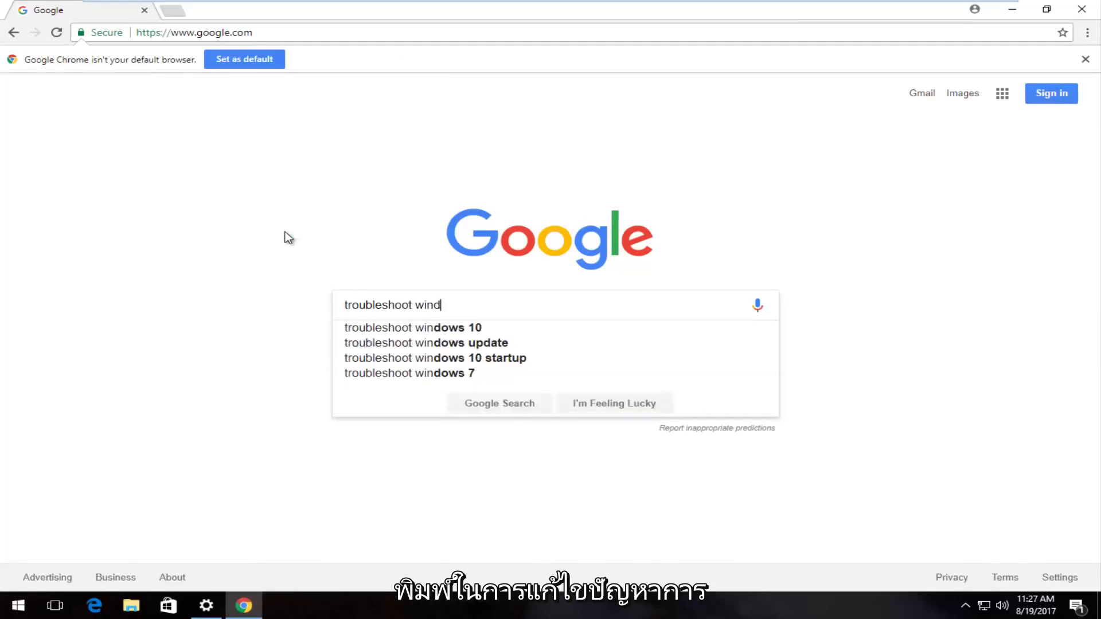
type("ows 10 activatio")
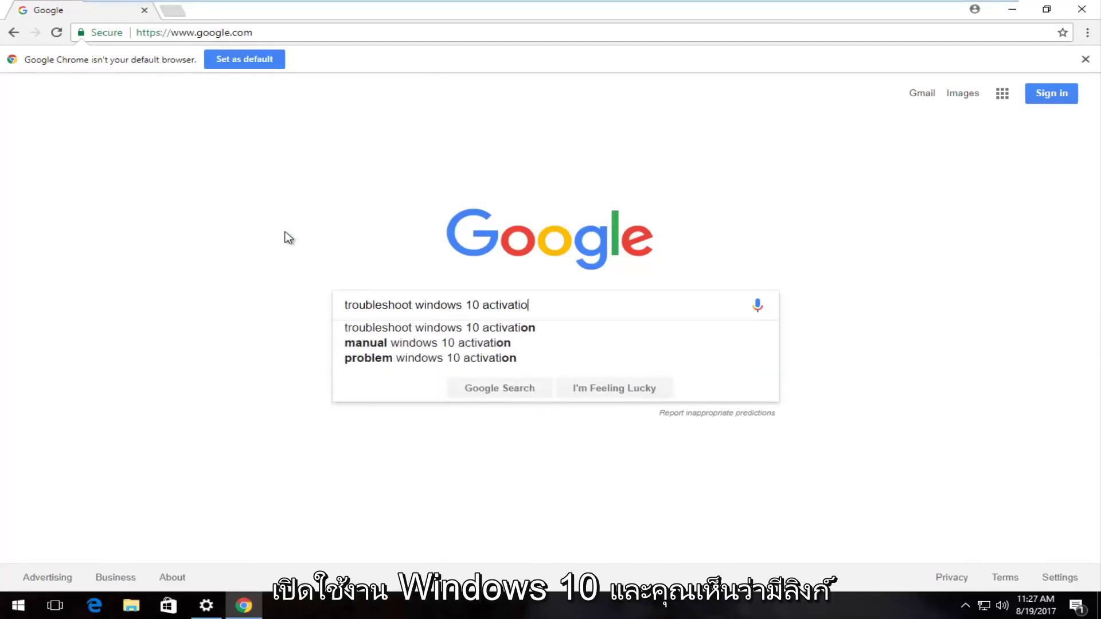
type("n")
key("Return")
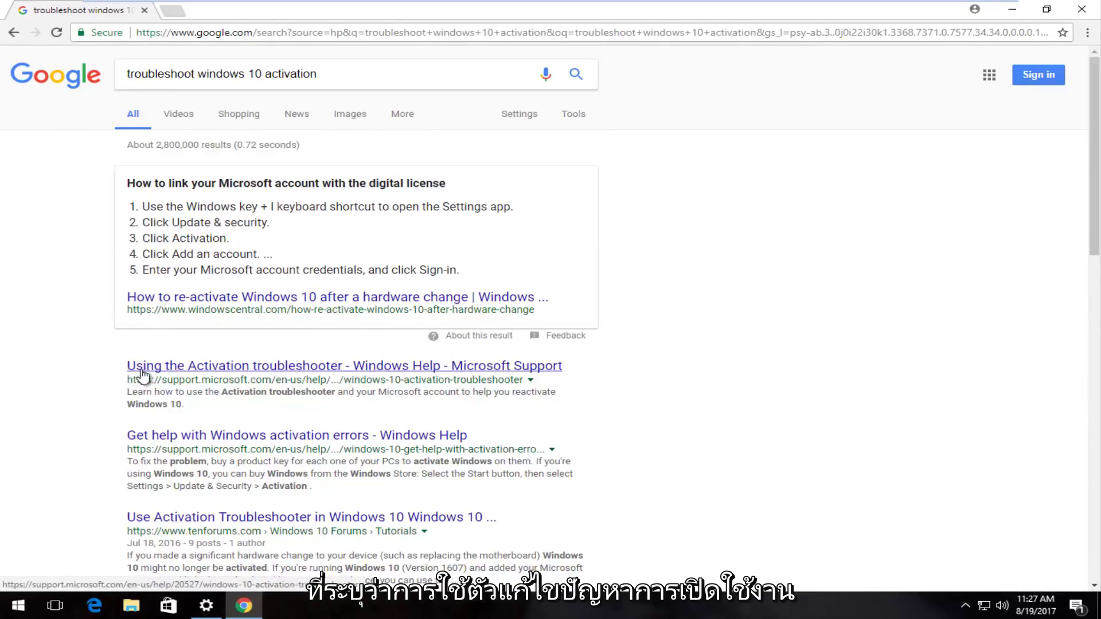
Step: Open the 'Using the Activation troubleshooter' Microsoft Support article from the results
left_click(324, 371)
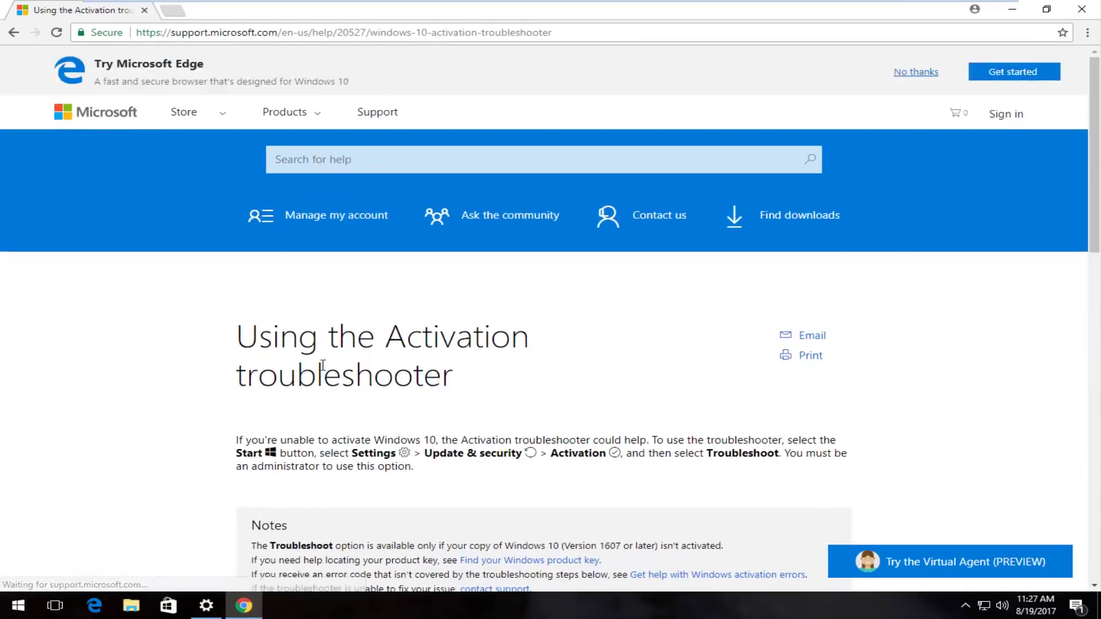
scroll(323, 372, "down", 2)
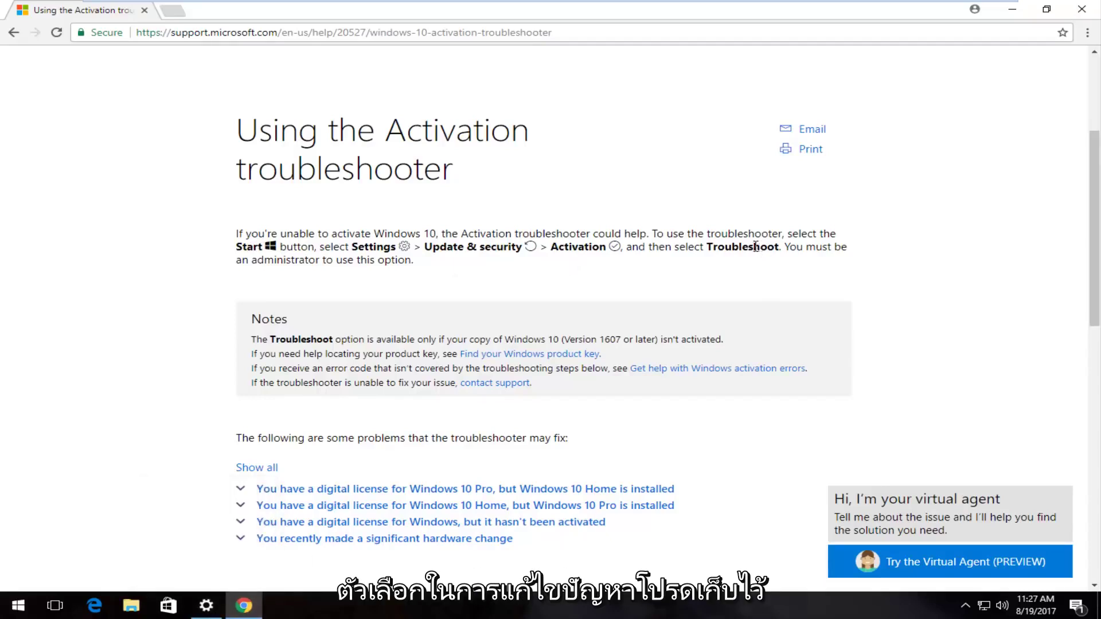
scroll(715, 284, "down", 1)
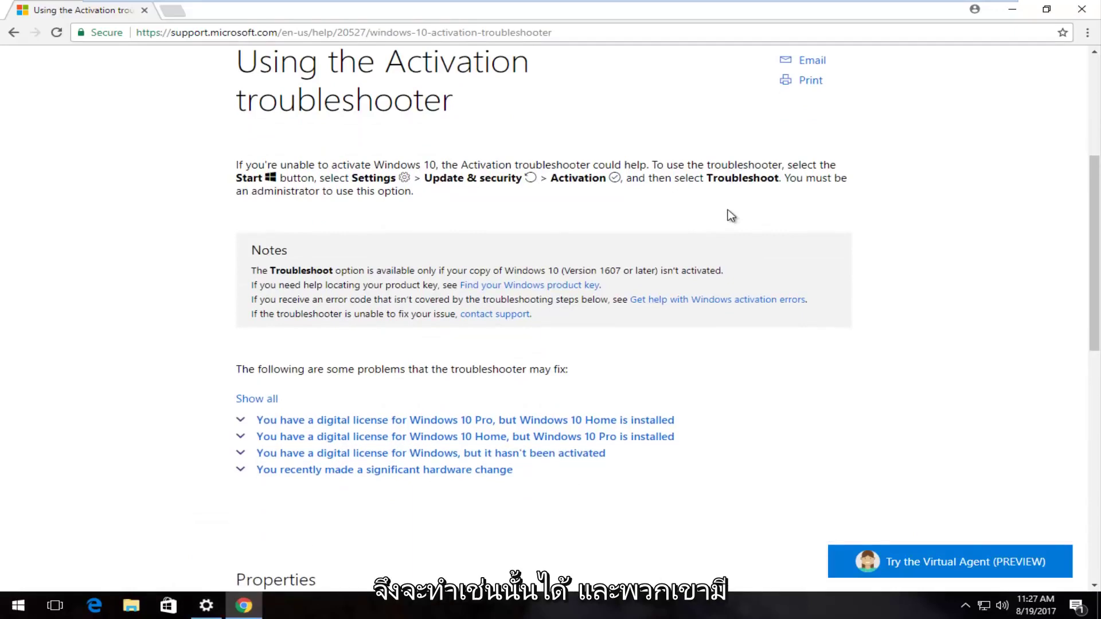
scroll(726, 216, "down", 2)
scroll(370, 344, "up", 1)
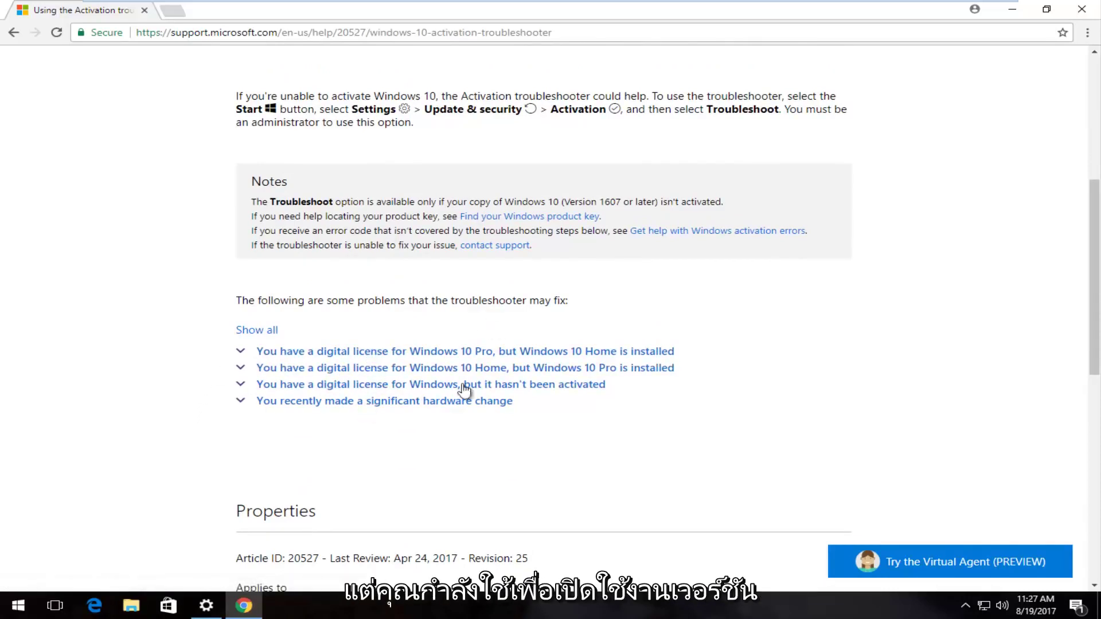
scroll(318, 429, "down", 1)
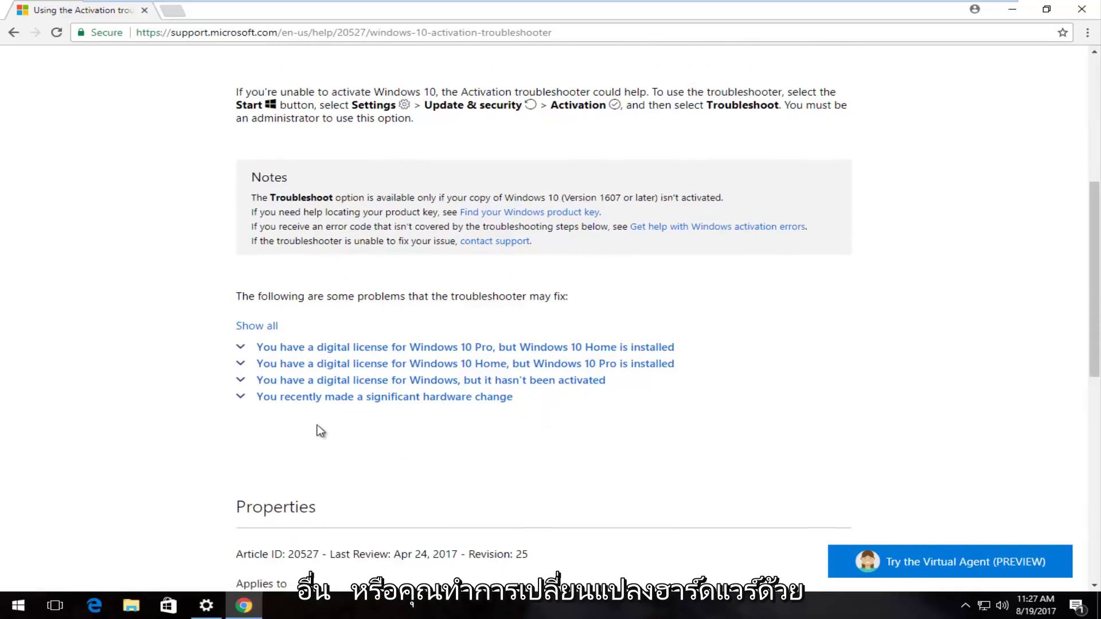
scroll(319, 430, "down", 3)
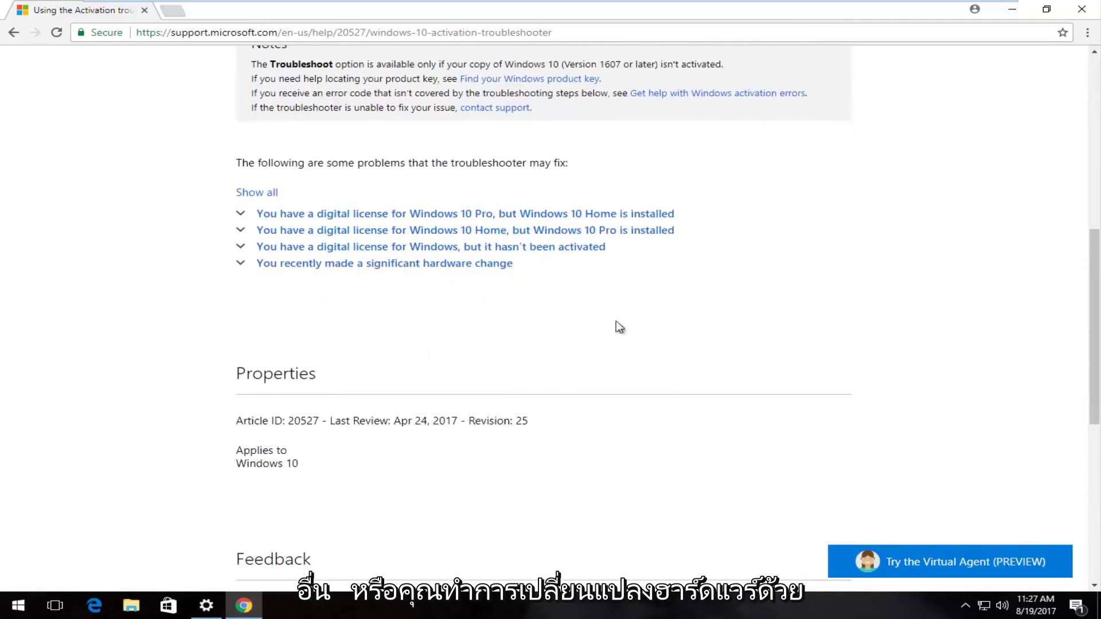
scroll(420, 392, "up", 1)
scroll(420, 391, "up", 1)
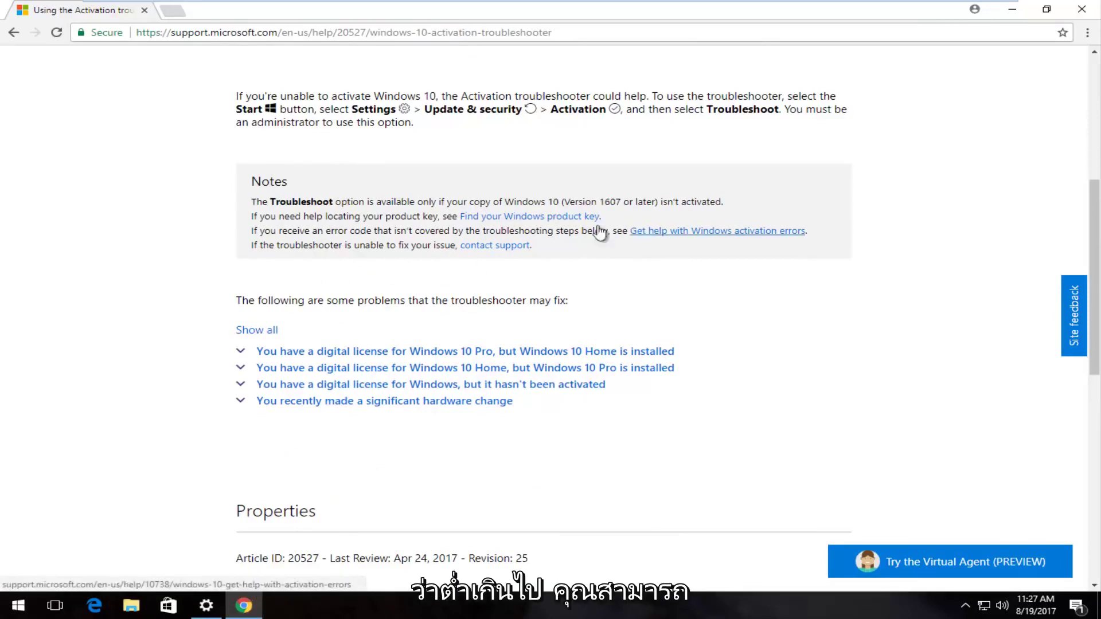
Step: Open 'Get help with Windows activation errors' and highlight error code 0xC004C020 in its table
left_click(768, 234)
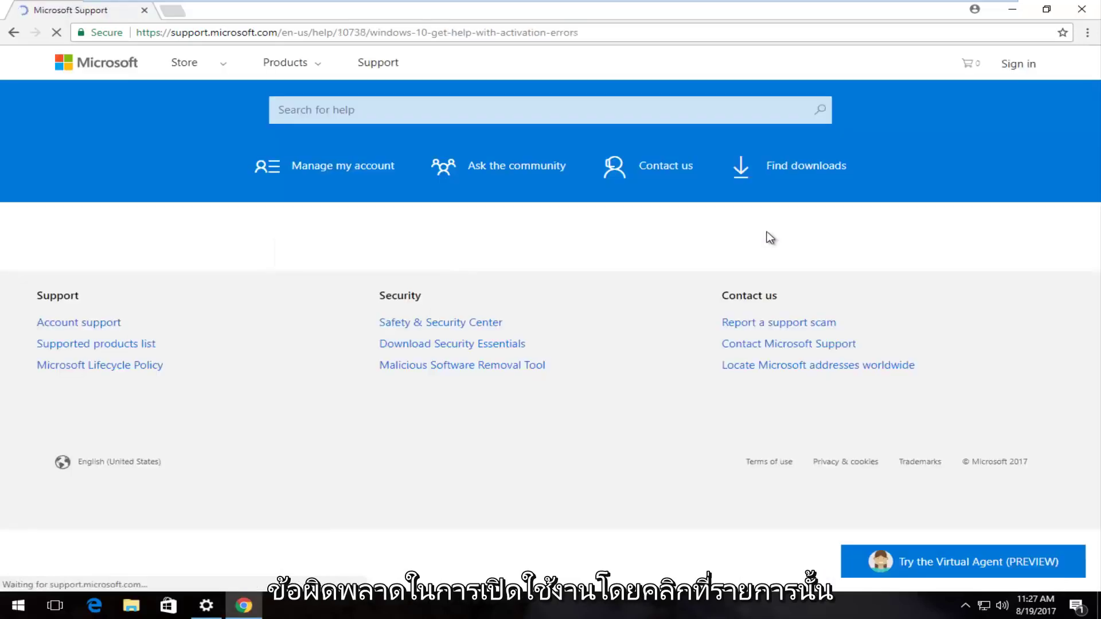
scroll(654, 276, "down", 1)
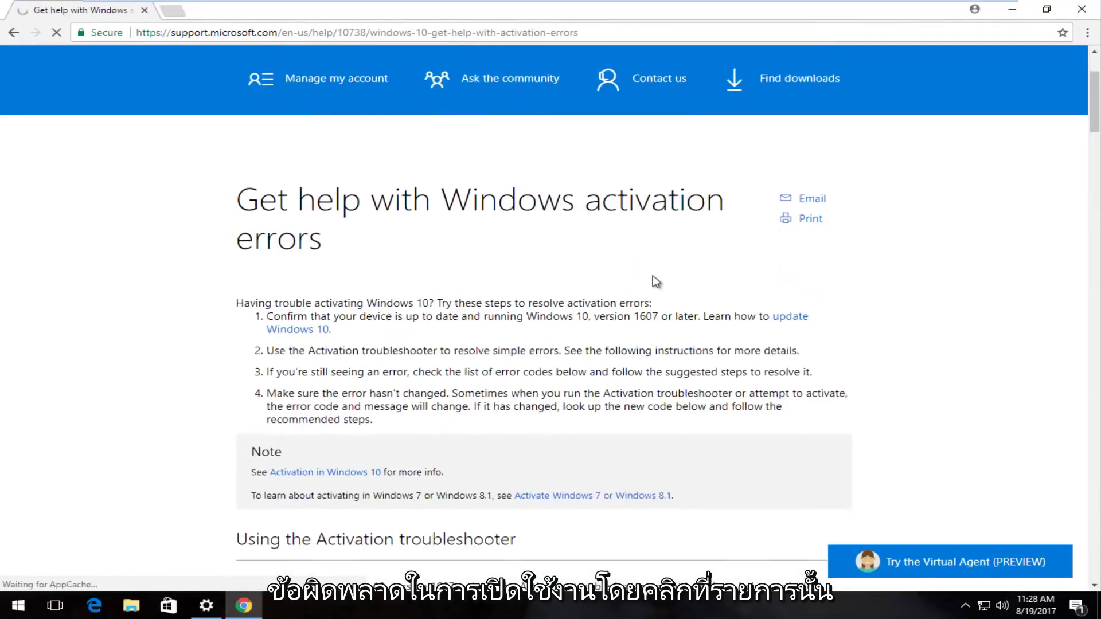
scroll(653, 275, "down", 1)
scroll(649, 274, "down", 1)
scroll(648, 274, "down", 1)
scroll(646, 278, "down", 2)
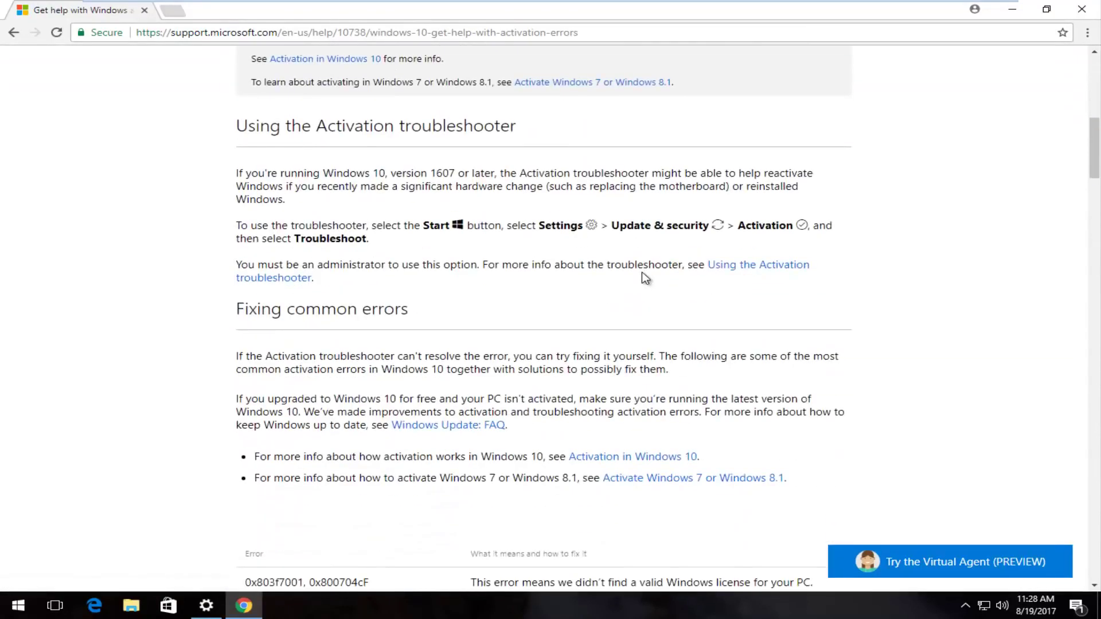
scroll(645, 274, "down", 2)
scroll(642, 272, "down", 1)
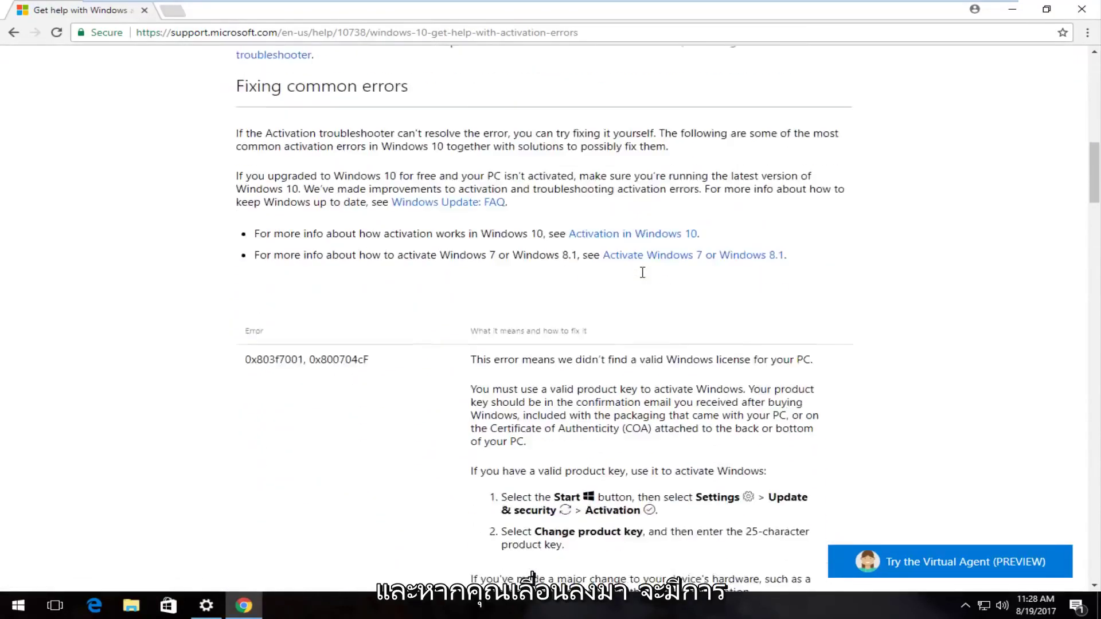
scroll(642, 271, "down", 2)
scroll(585, 273, "down", 2)
scroll(455, 258, "down", 1)
scroll(367, 275, "down", 1)
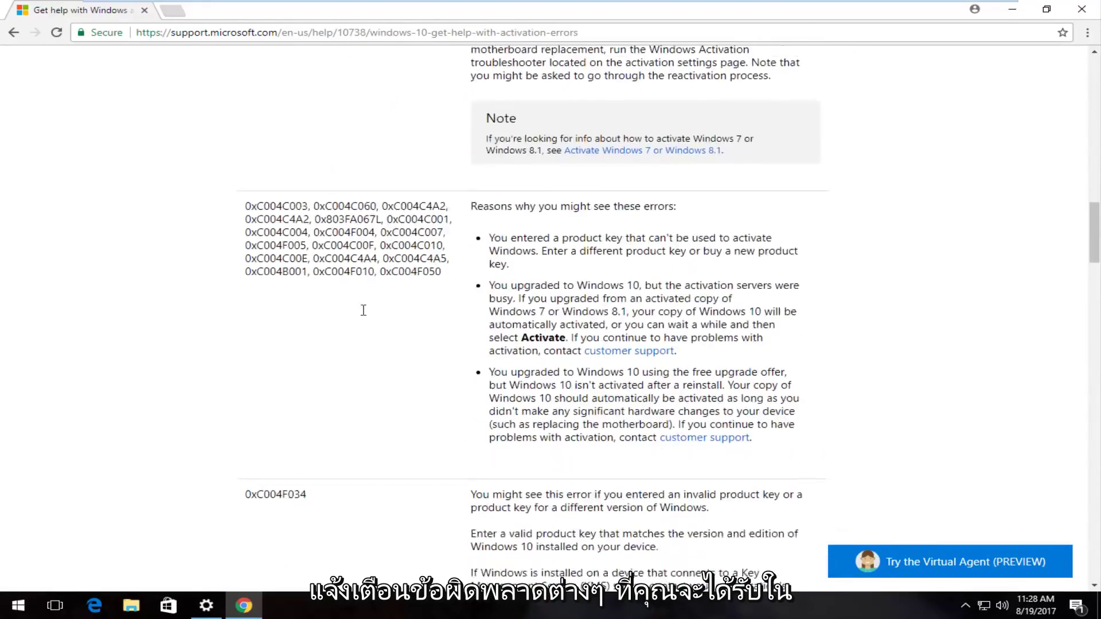
scroll(364, 313, "down", 3)
scroll(348, 317, "down", 4)
scroll(331, 312, "down", 8)
scroll(332, 318, "down", 2)
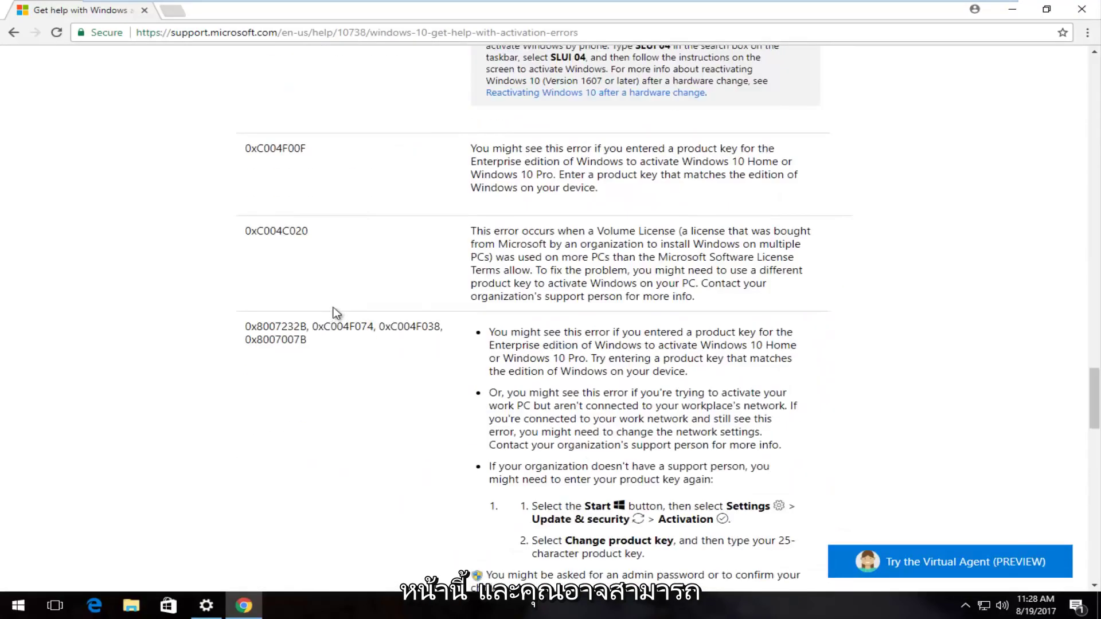
double_click(296, 230)
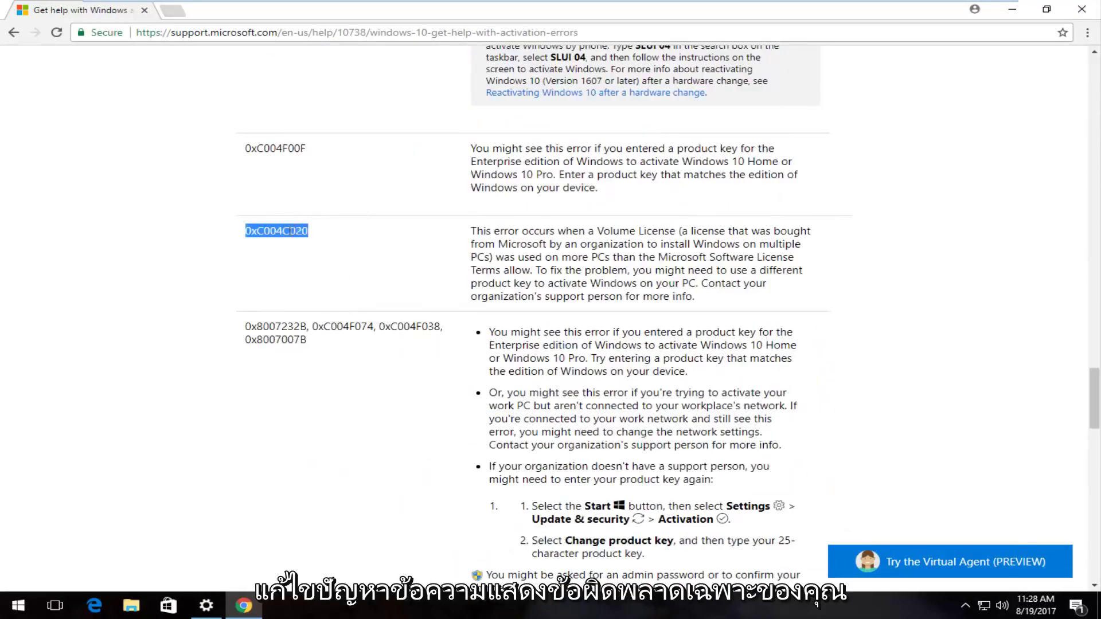
left_click(292, 217)
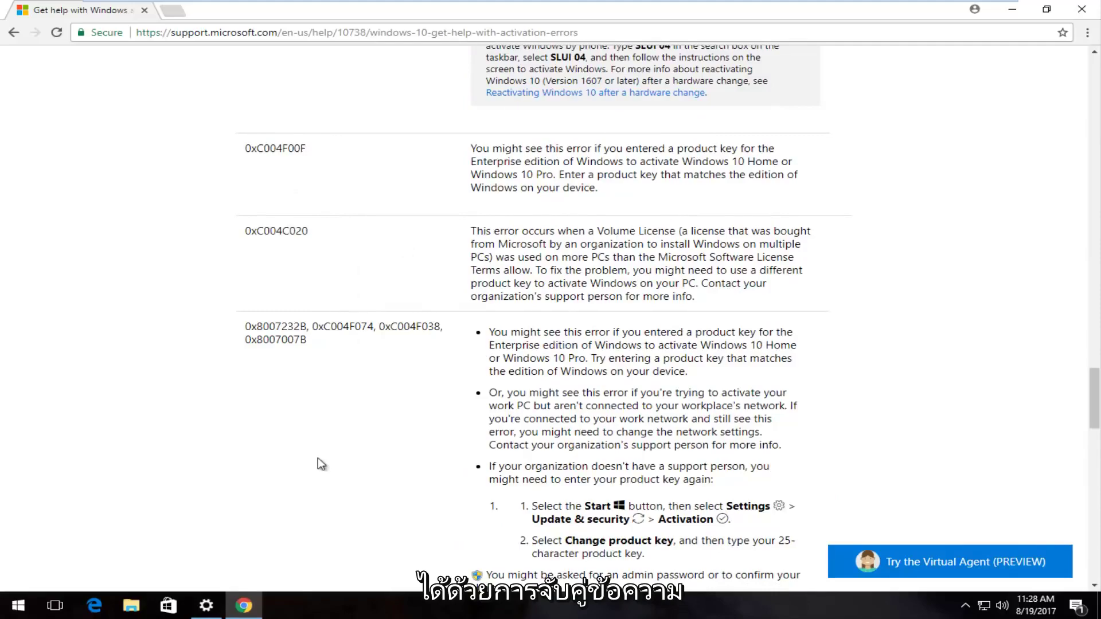
scroll(323, 452, "down", 3)
scroll(388, 413, "down", 5)
scroll(452, 387, "down", 6)
scroll(439, 396, "down", 2)
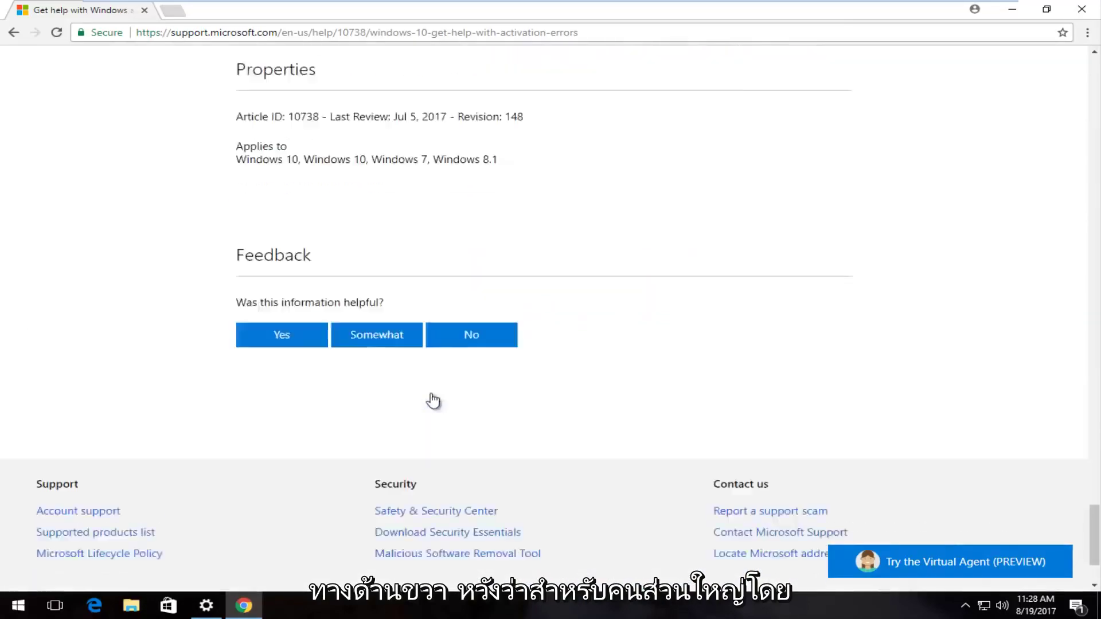
scroll(432, 404, "up", 10)
scroll(396, 415, "up", 2)
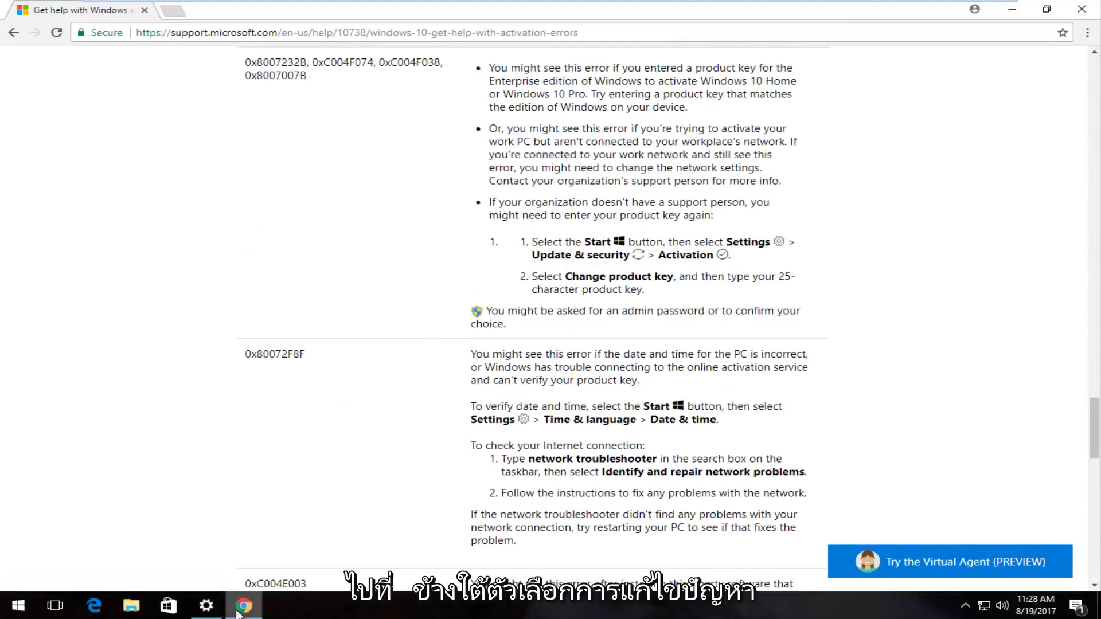
Step: Check the Activation status in Settings, then close Chrome and the Settings window
left_click(205, 605)
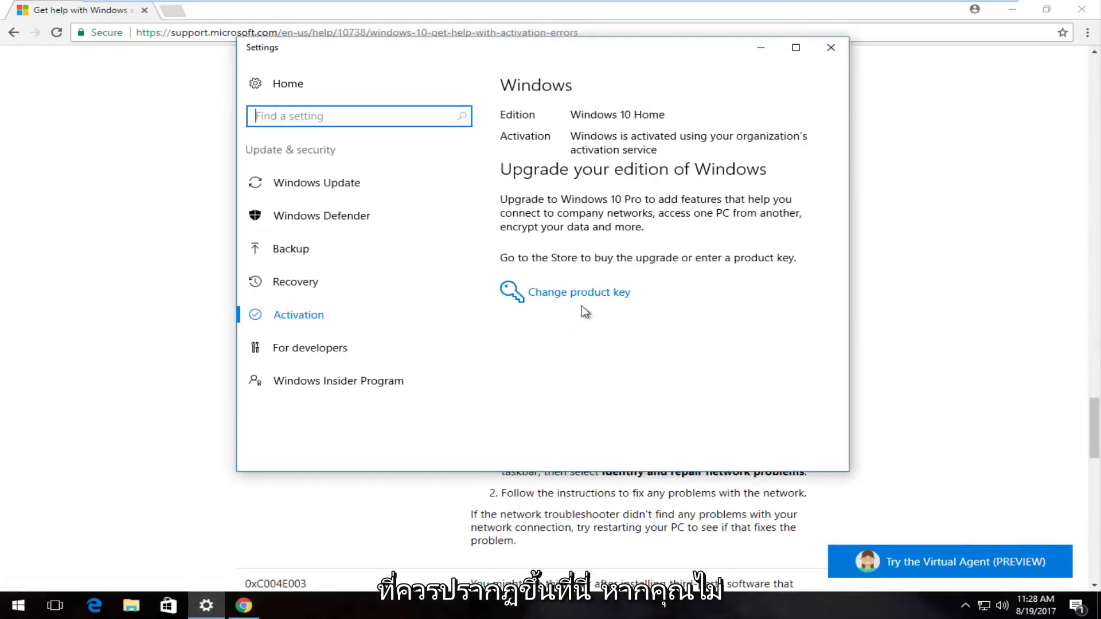
left_click(869, 189)
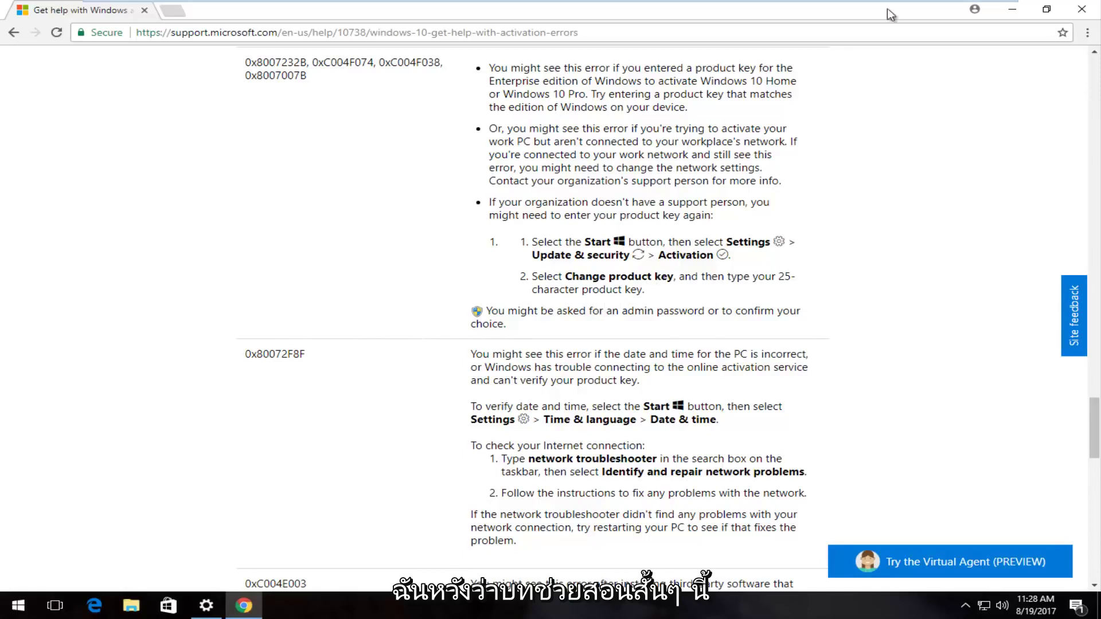
left_click(1081, 9)
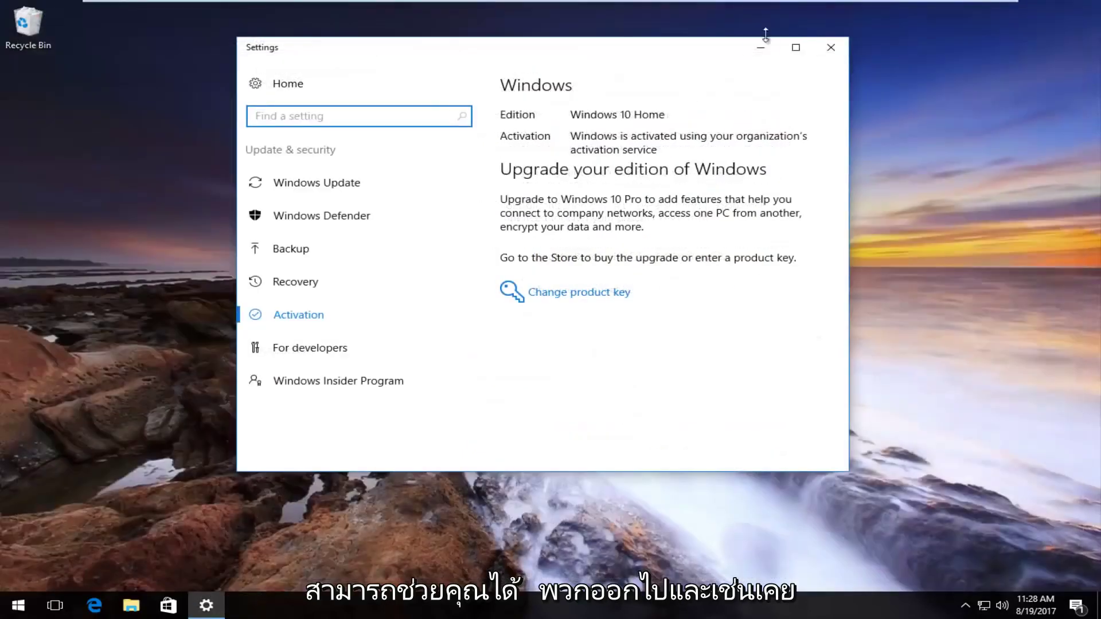
left_click_drag(650, 53, 683, 57)
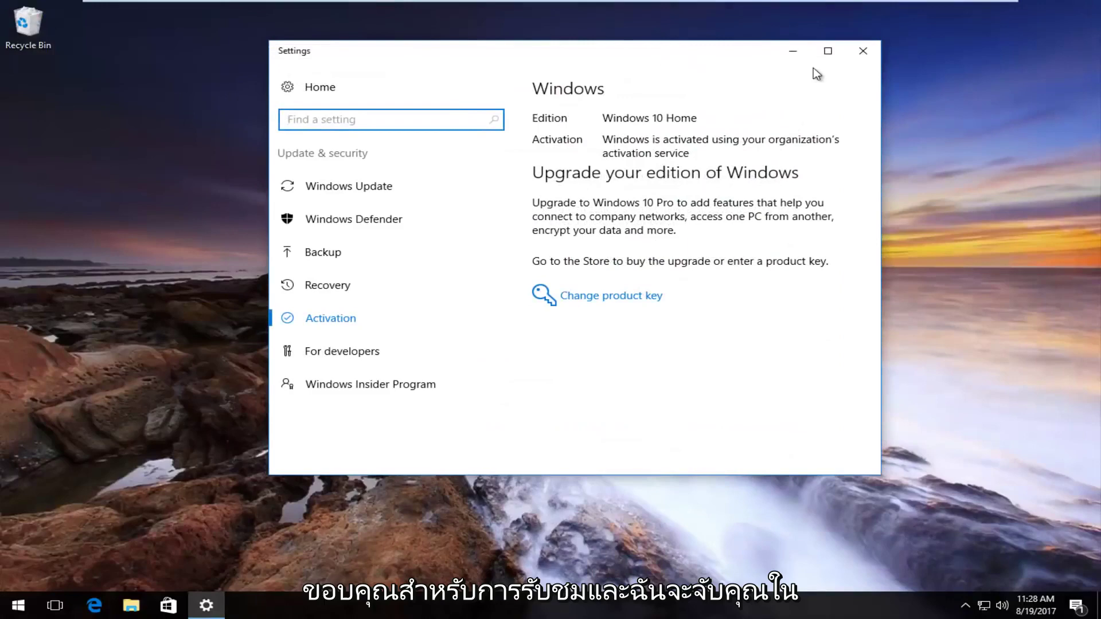
left_click(862, 55)
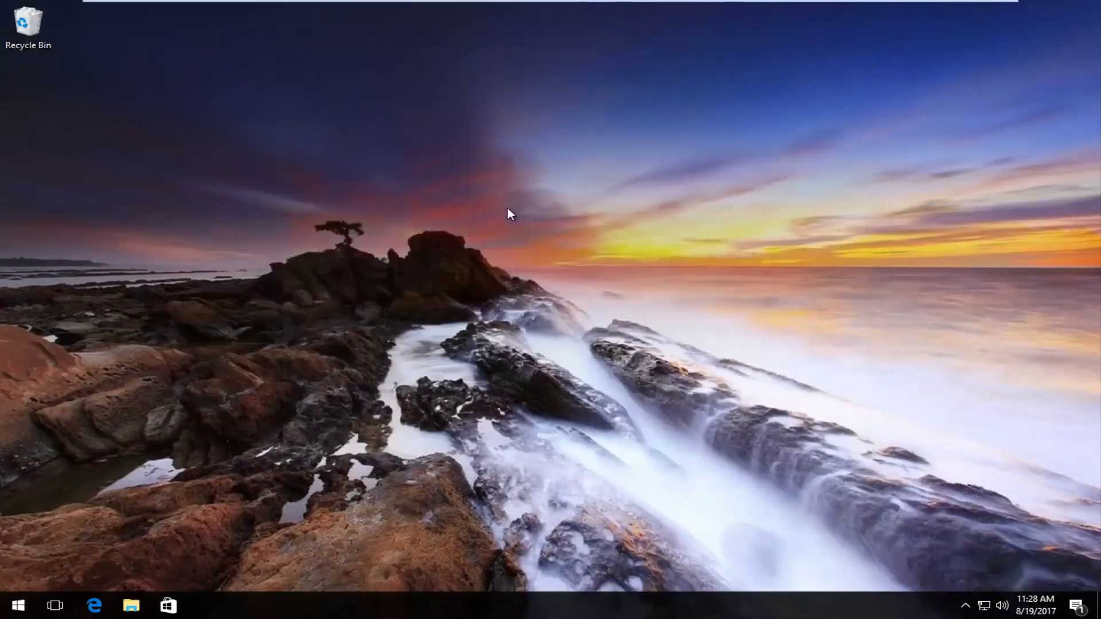